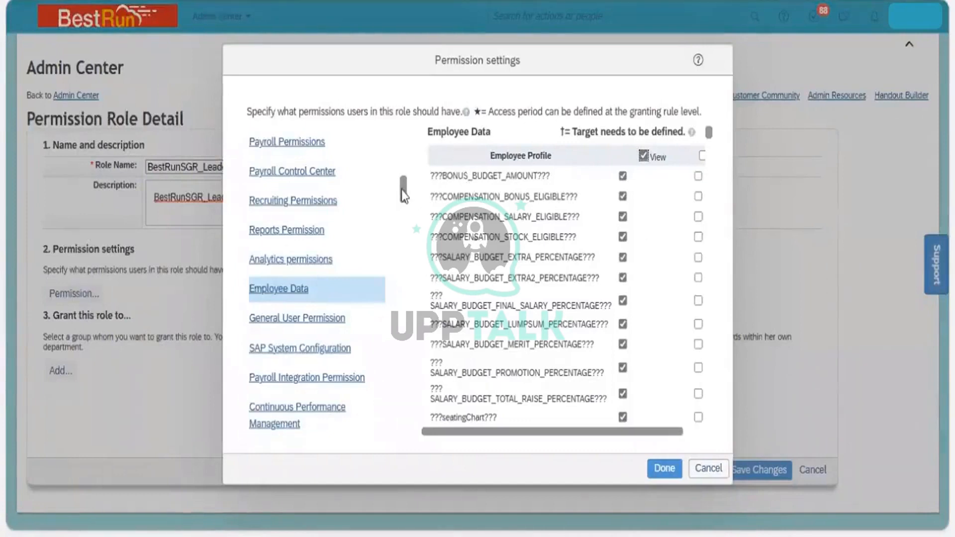
Step: Enable View Current and View History for all Personal Information fields under Employee Central Effective Dated Entities and confirm the permission settings
drag(401, 189, 402, 171)
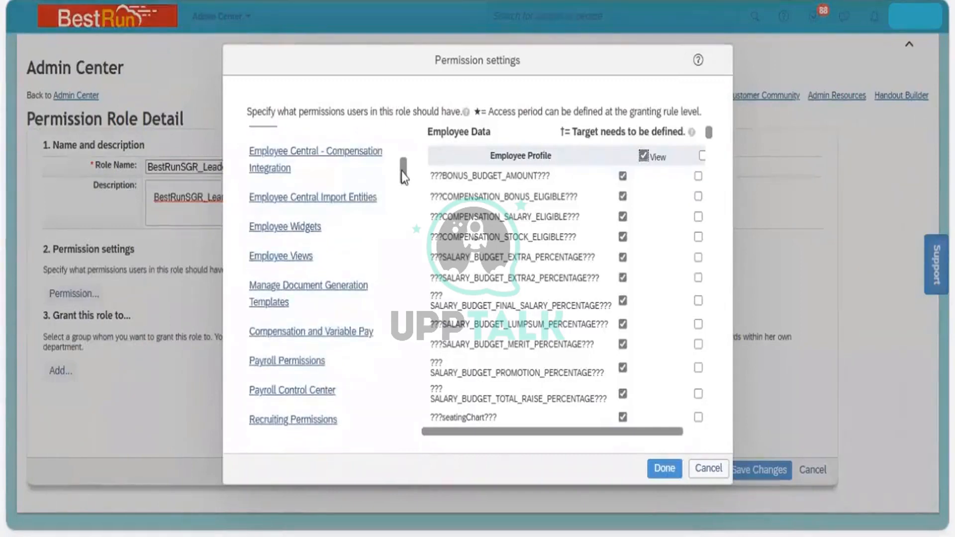
drag(402, 171, 403, 165)
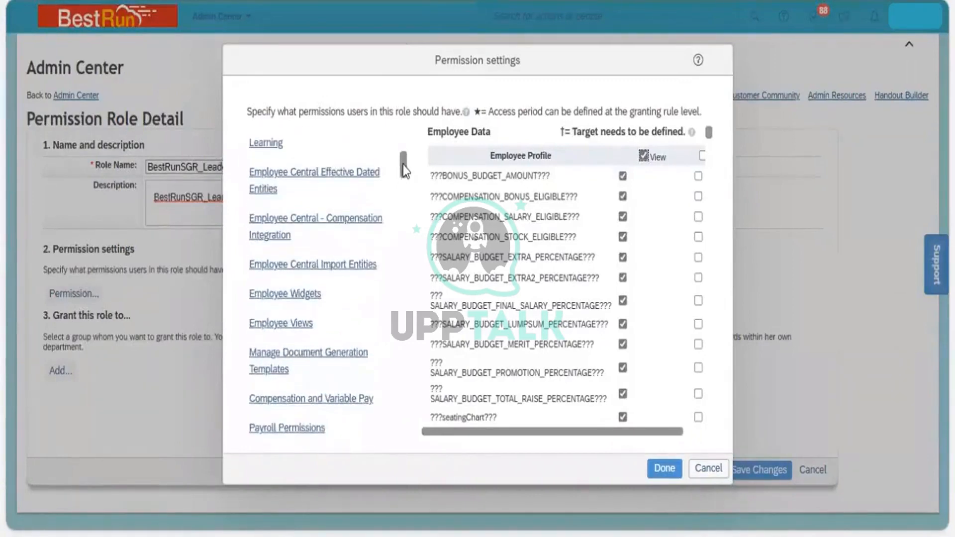
click(335, 174)
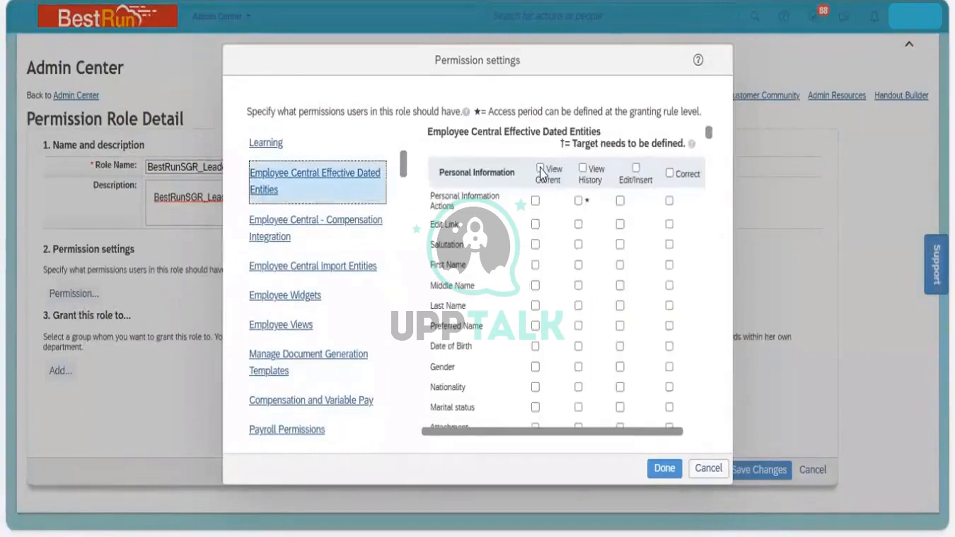
click(539, 169)
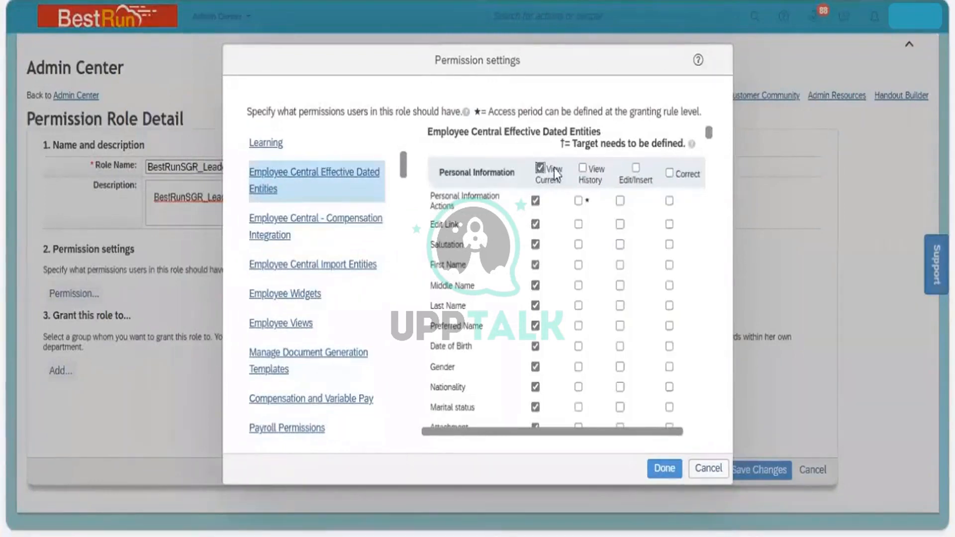
click(582, 169)
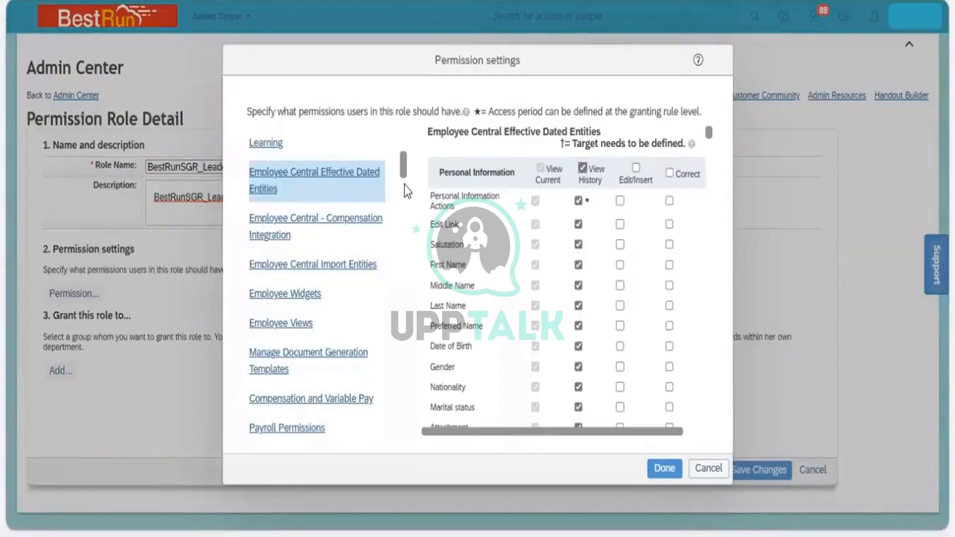
click(664, 469)
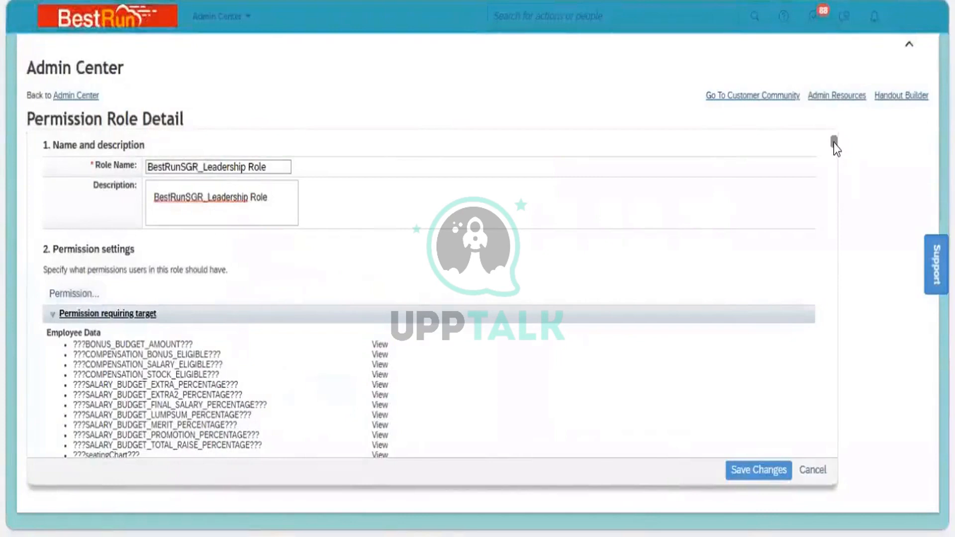
Step: Add a grant for the role to a permission group, searching for "BestrunSGR" and selecting BestRunSGR_Leadership Group
drag(833, 142, 839, 455)
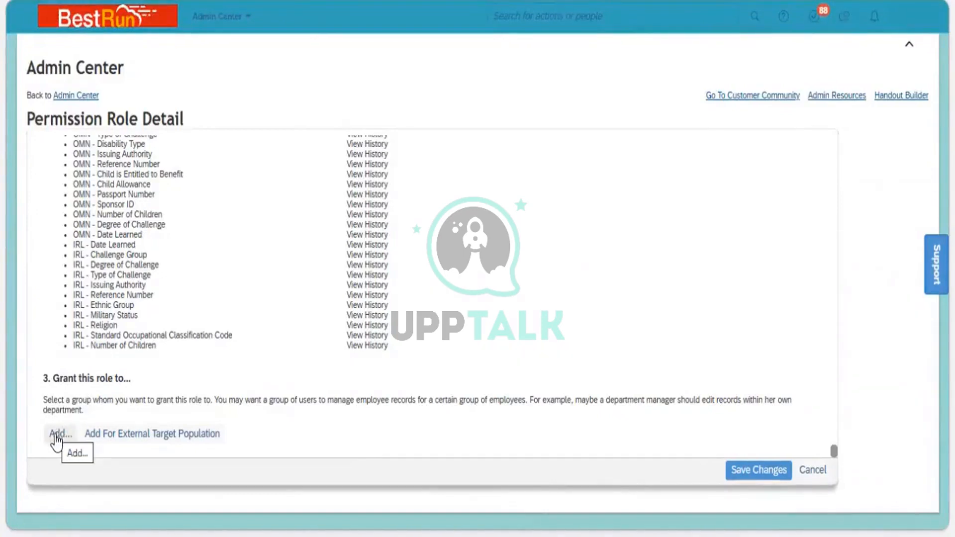
click(56, 437)
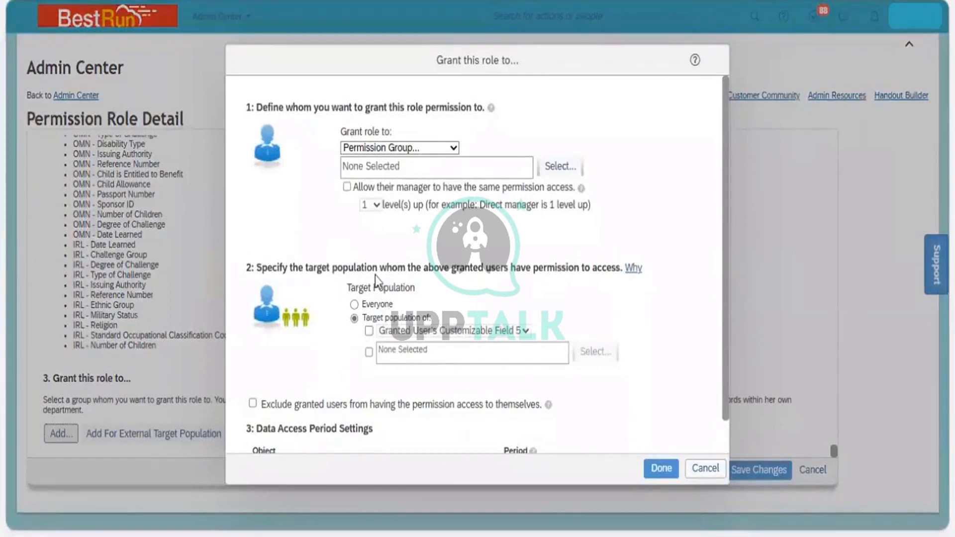
click(454, 147)
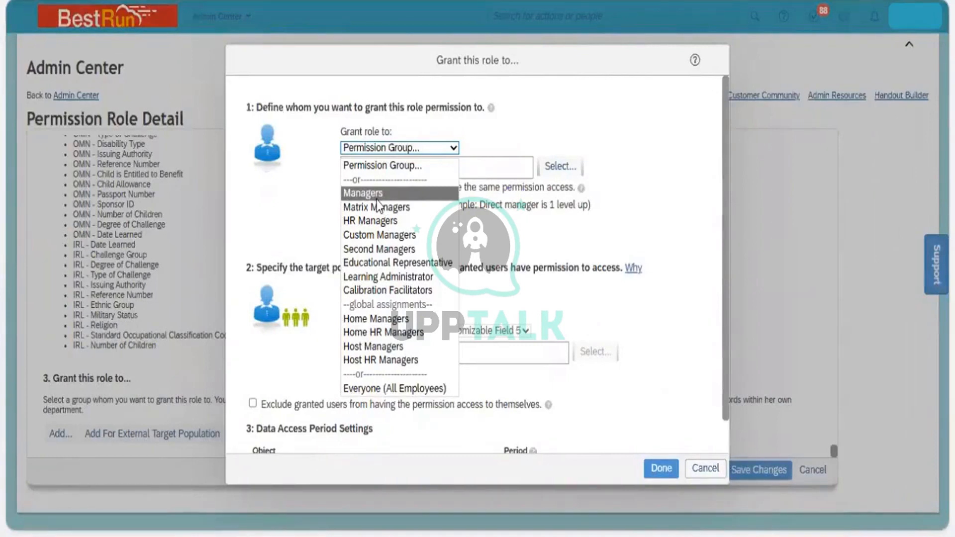
click(385, 166)
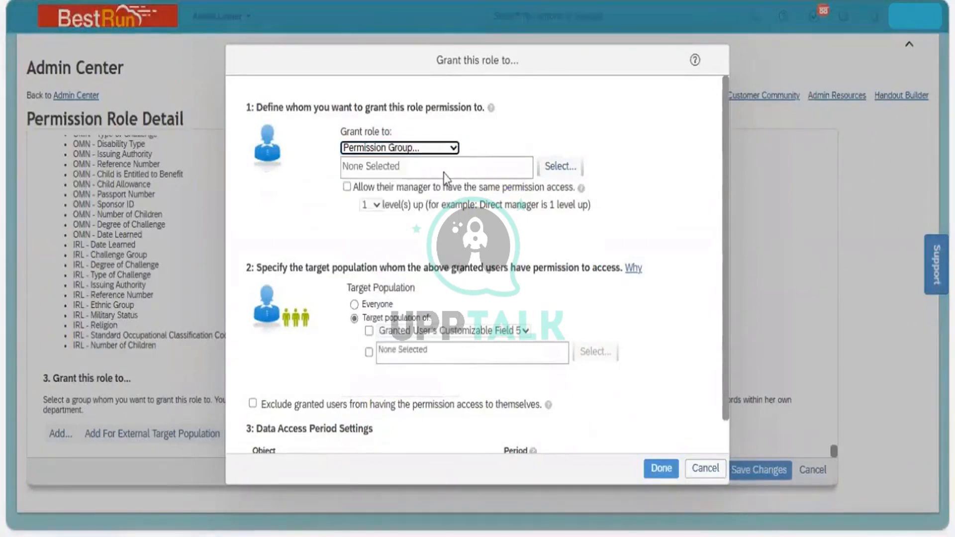
click(554, 166)
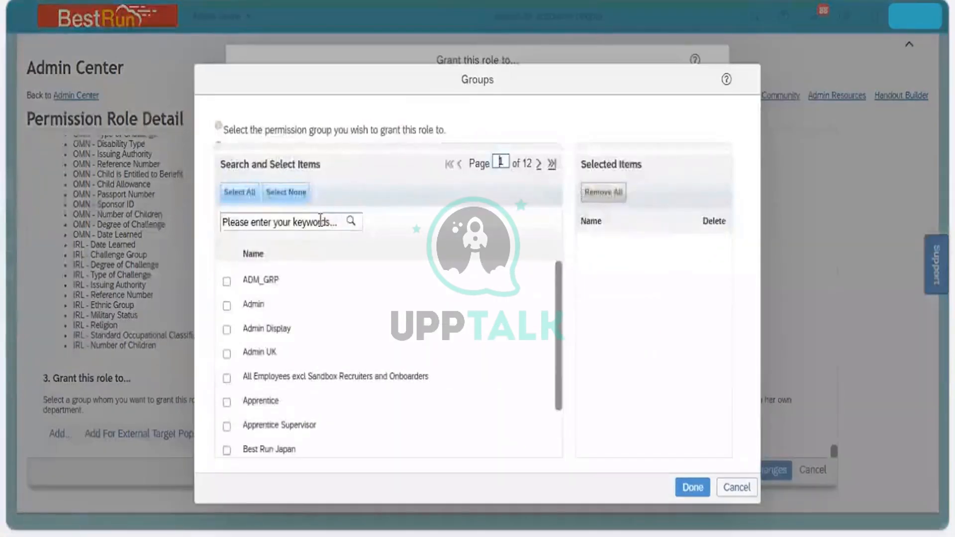
click(320, 220)
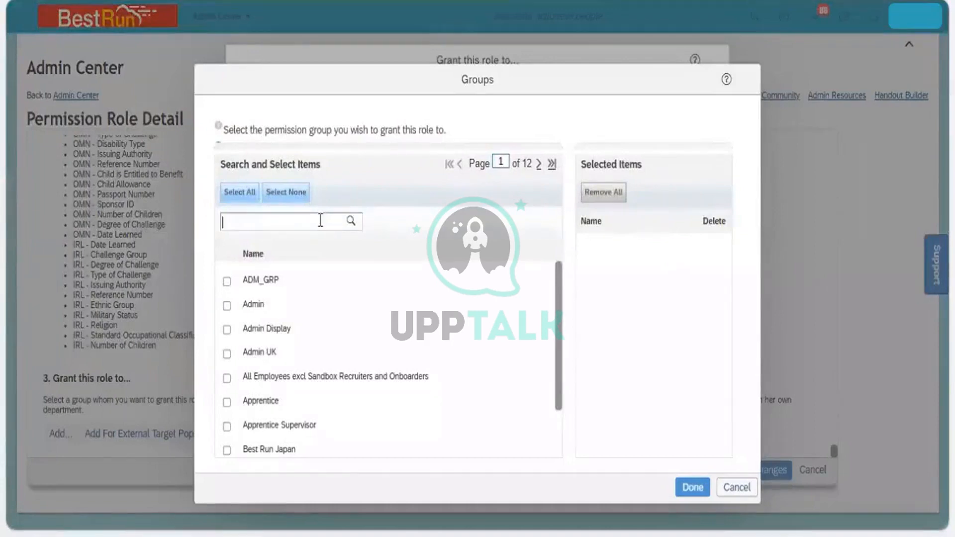
text(Best)
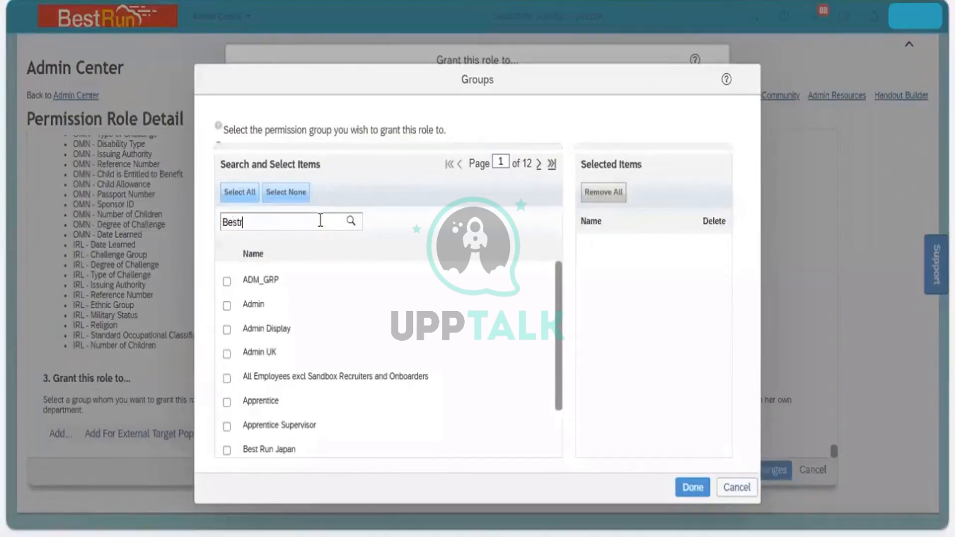
text(runSGR)
key(Return)
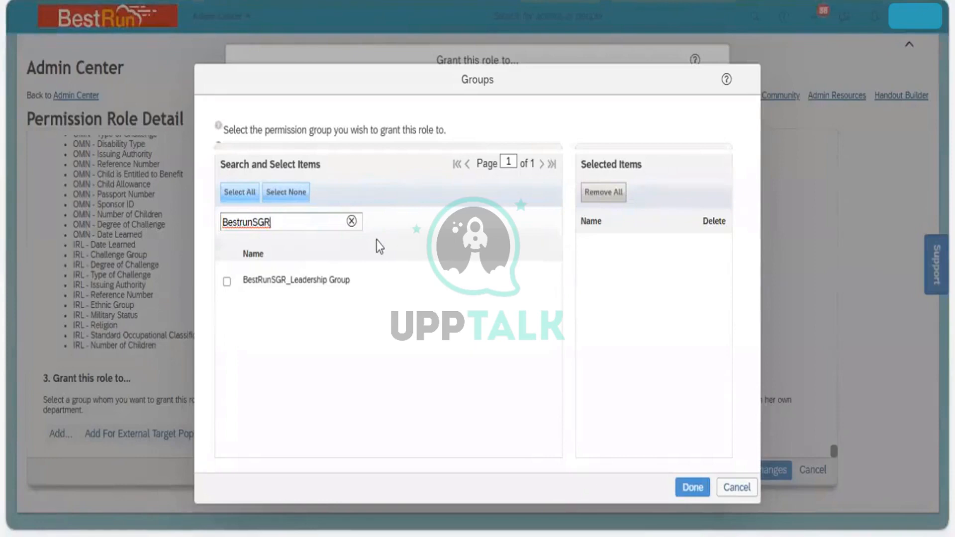
click(227, 285)
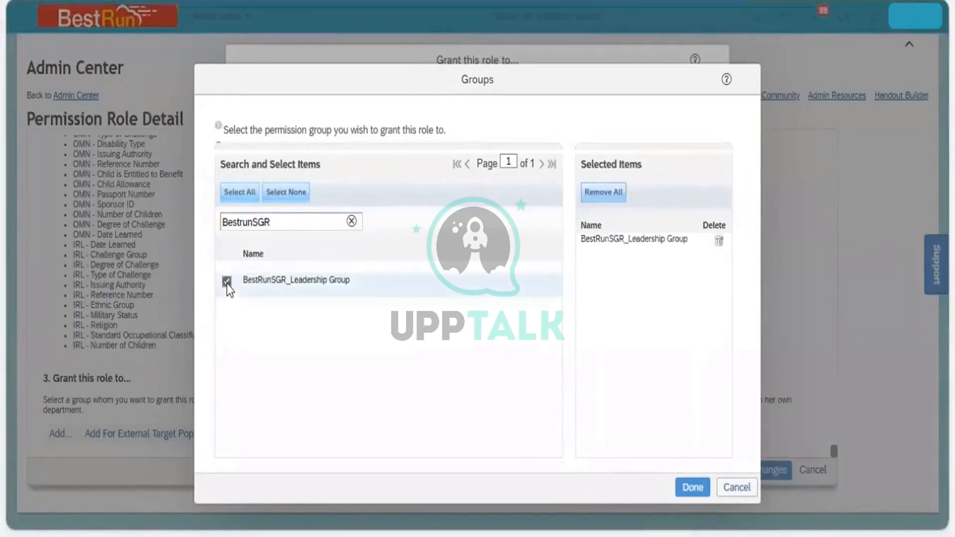
click(692, 476)
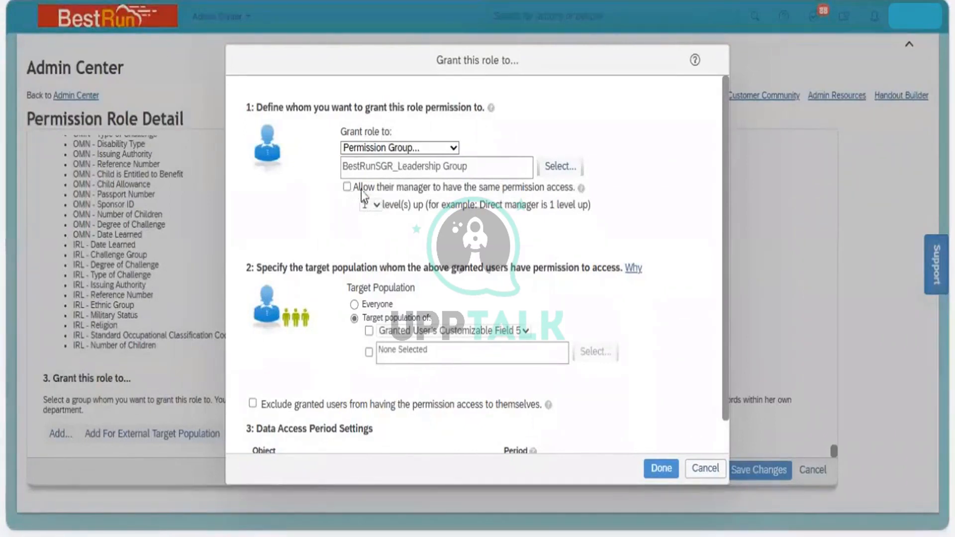
click(347, 188)
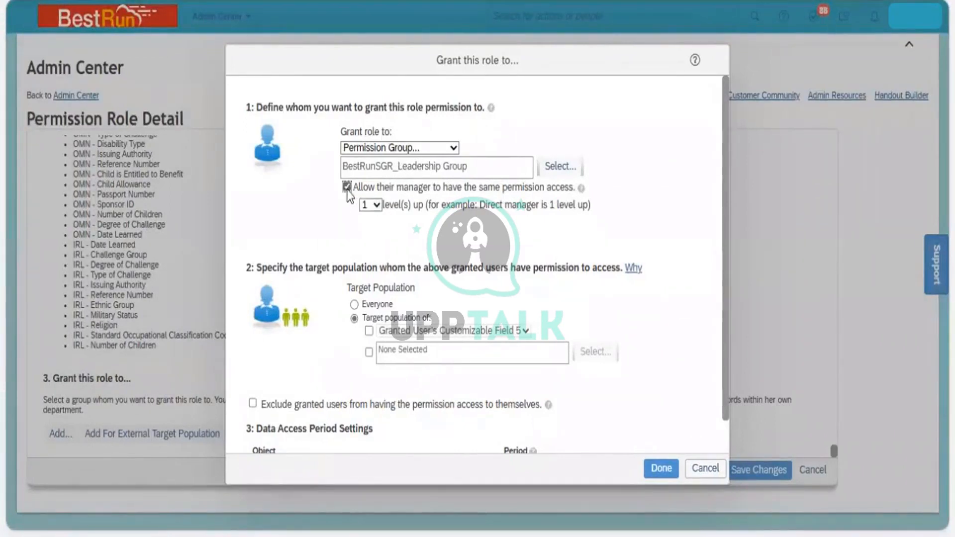
click(374, 205)
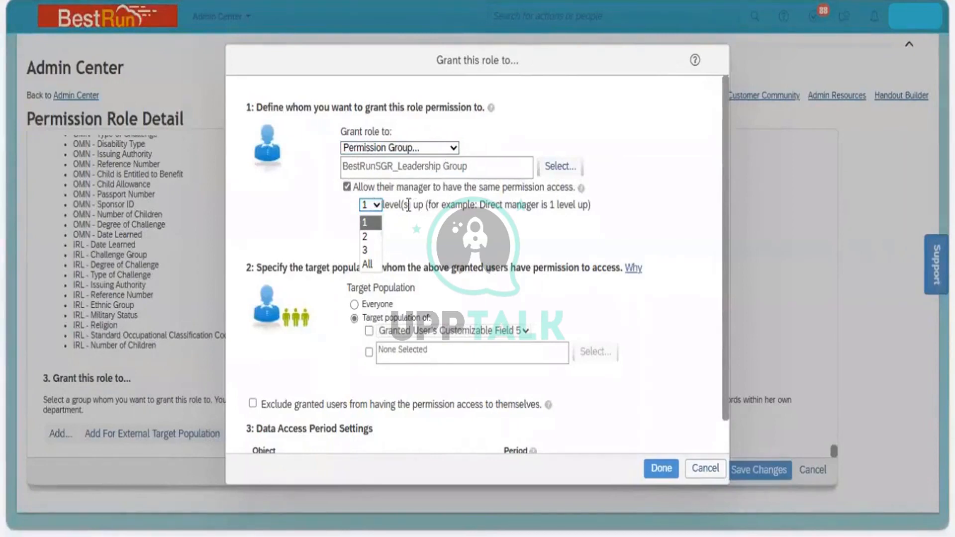
mouse_move(491, 114)
click(346, 187)
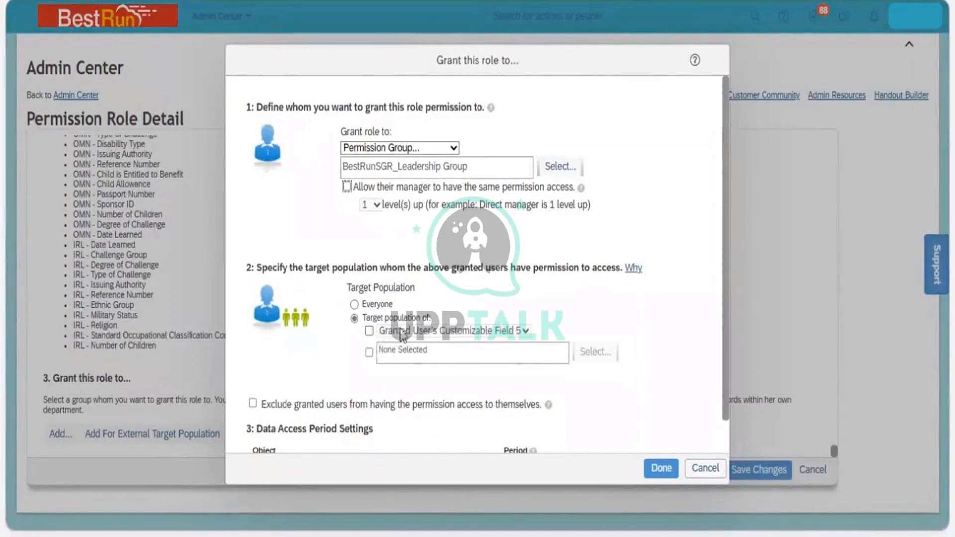
Step: Set the target population of the grant to Everyone and confirm the role grant
click(369, 332)
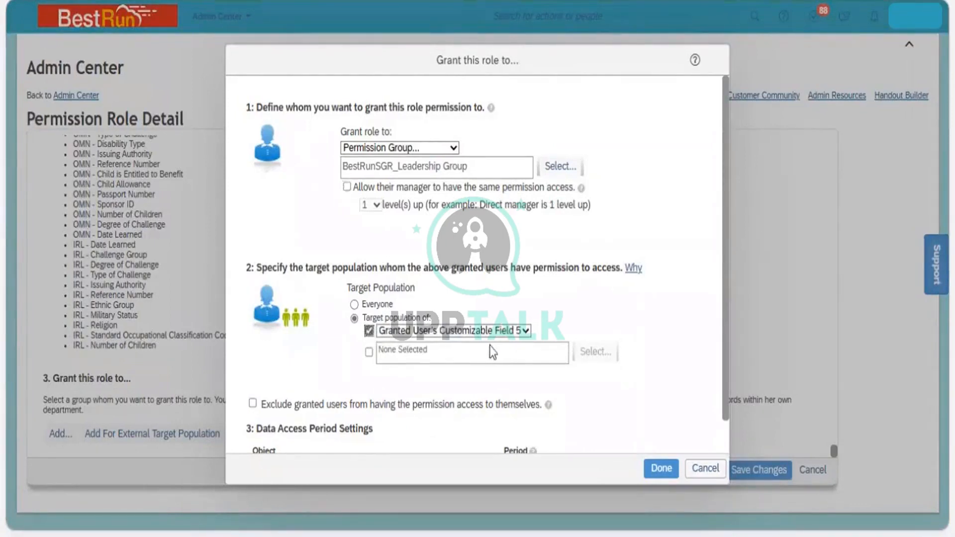
click(503, 331)
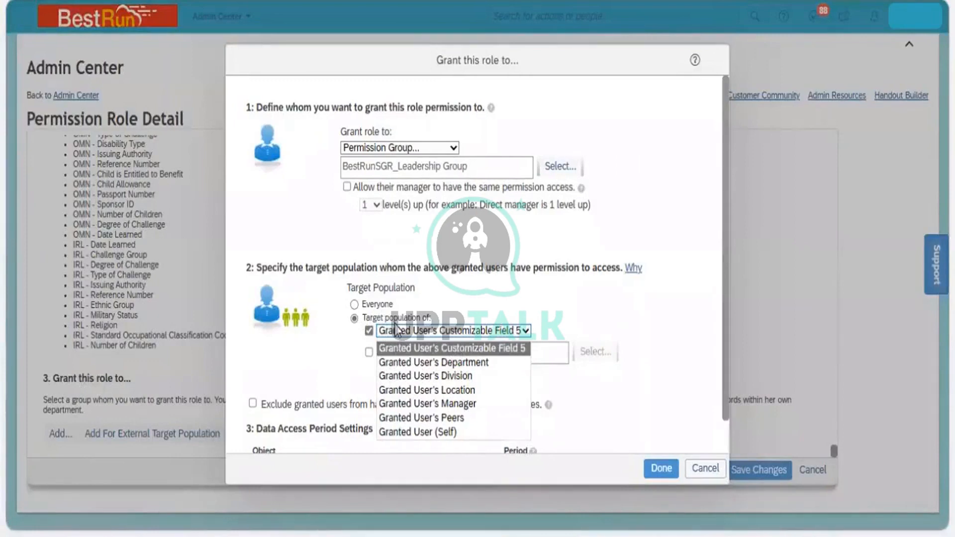
click(354, 304)
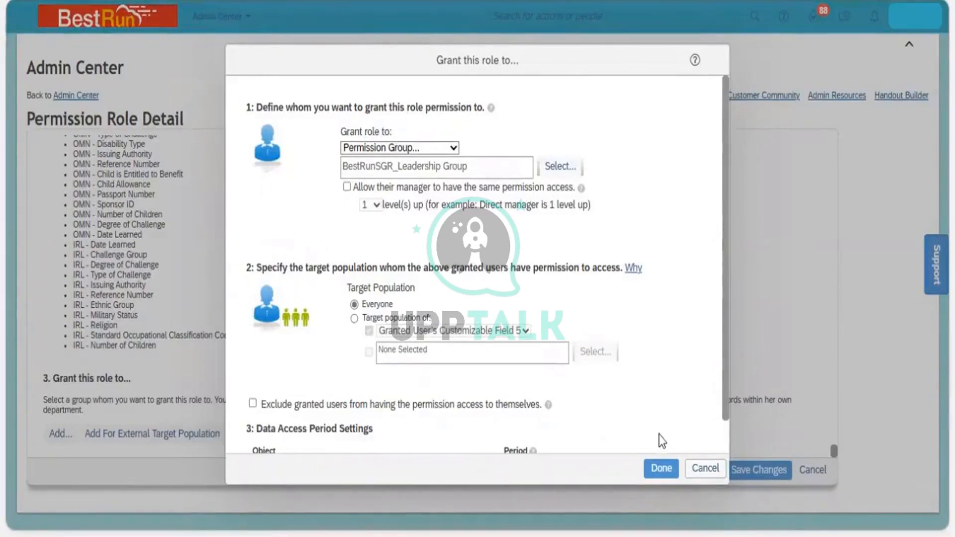
click(653, 467)
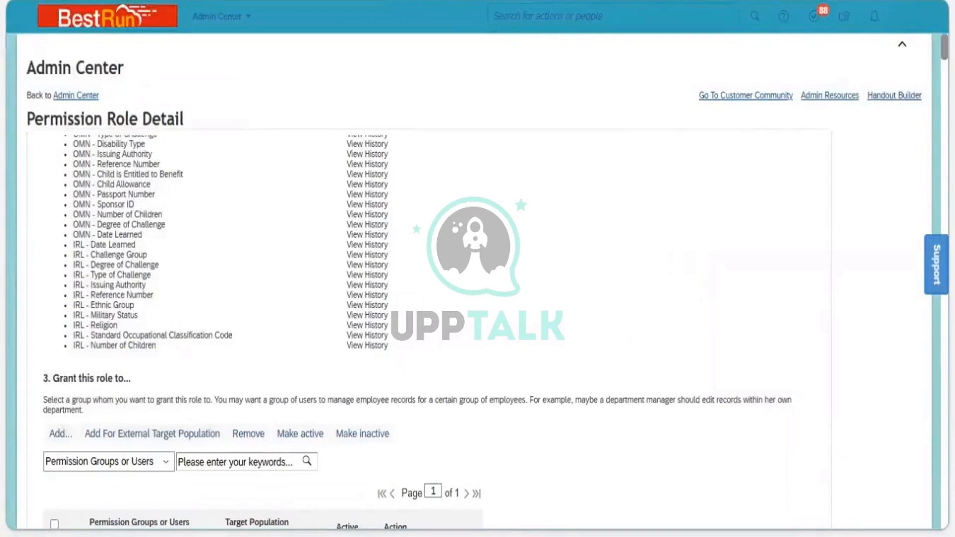
Step: Review the role's detail page, including its name, listed permissions and the granted group with its target population
scroll(427, 279, down, 5)
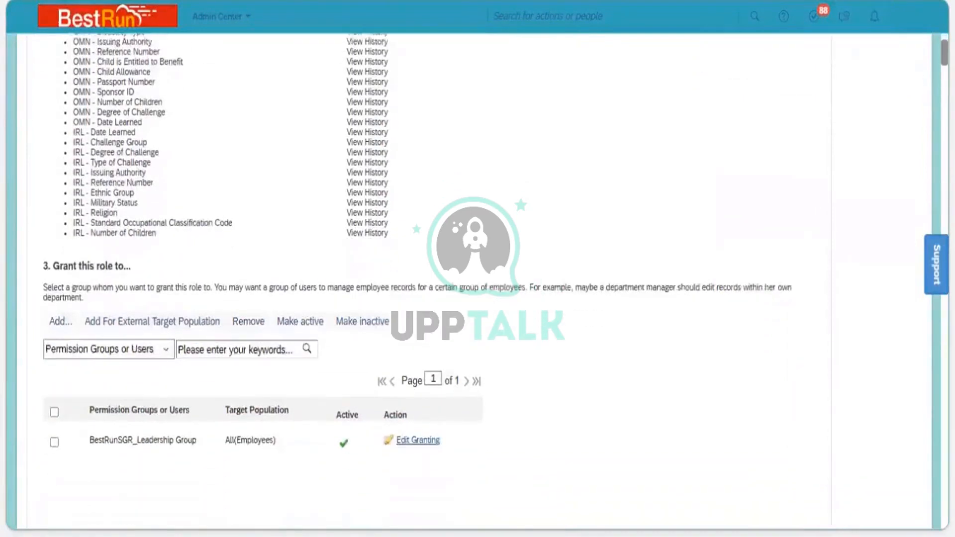
scroll(478, 273, down, 2)
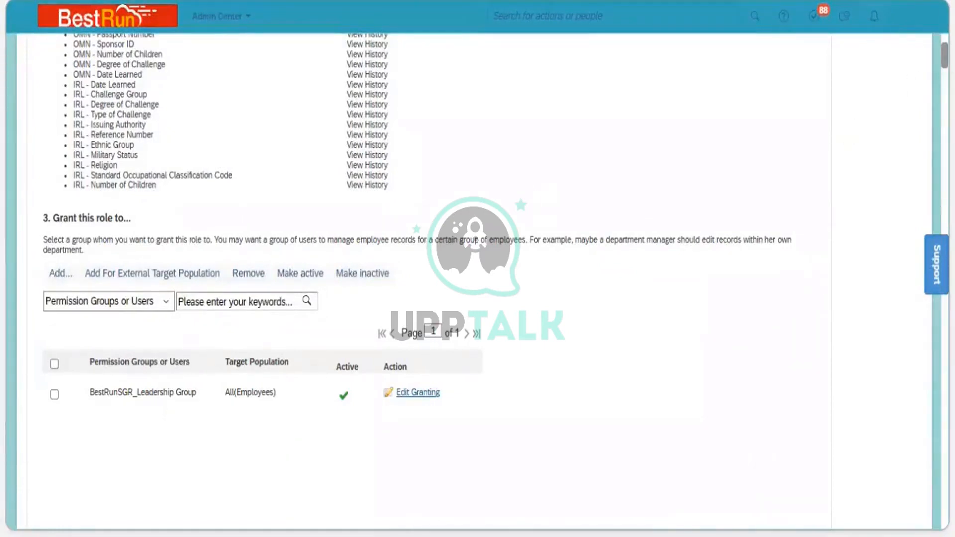
scroll(477, 279, up, 3)
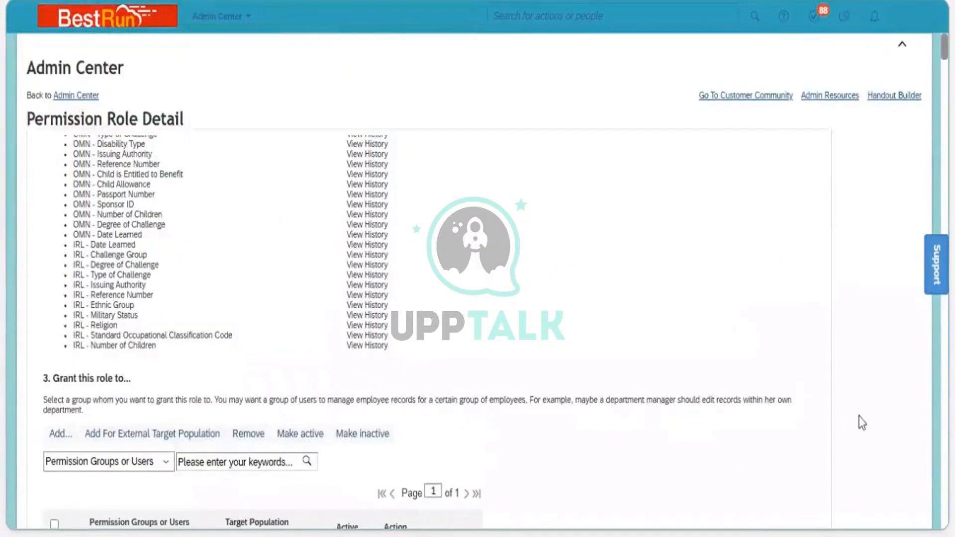
double_click(823, 441)
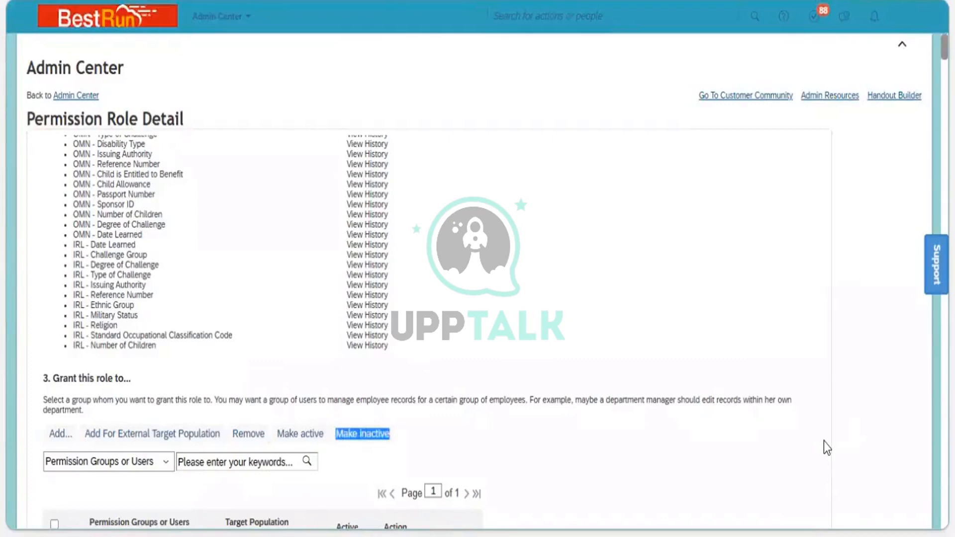
click(824, 442)
double_click(927, 461)
click(927, 462)
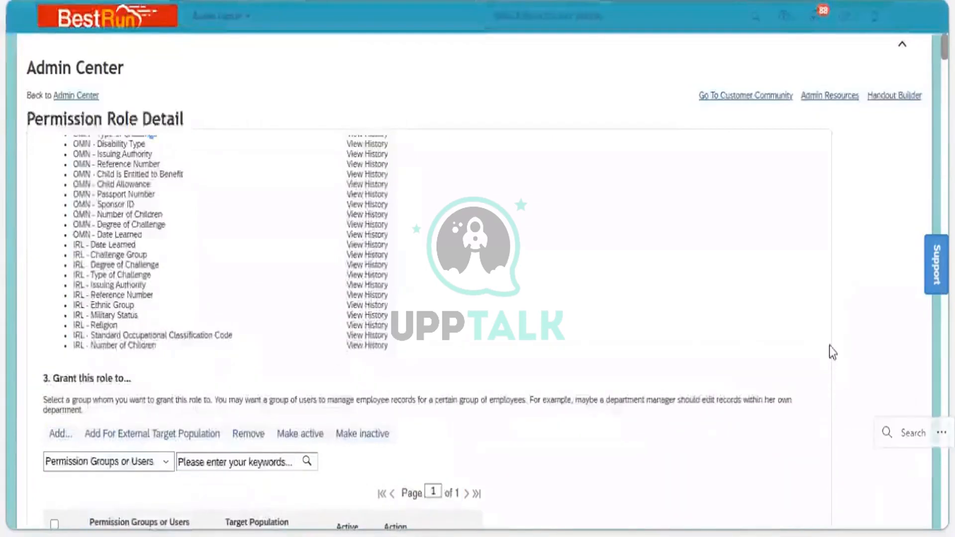
scroll(830, 351, up, 15)
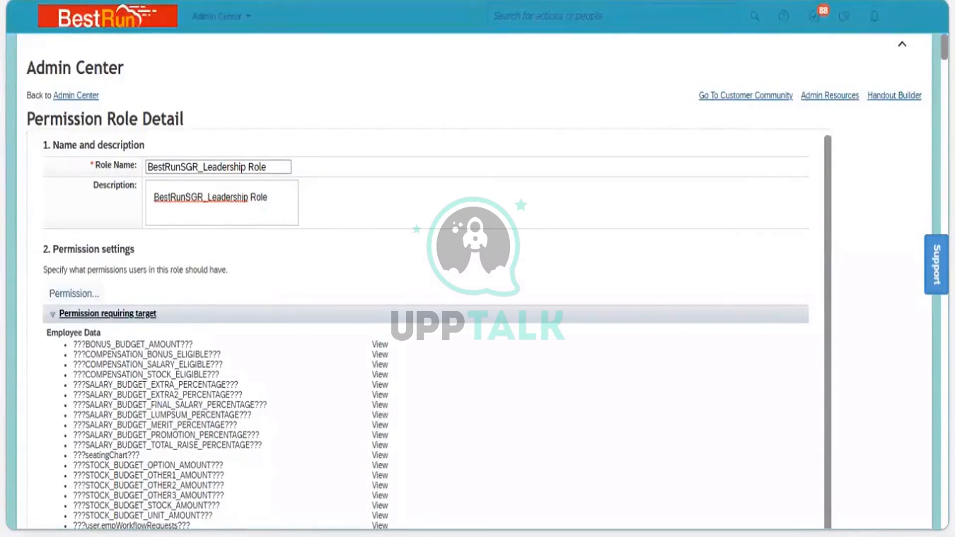
scroll(473, 283, down, 20)
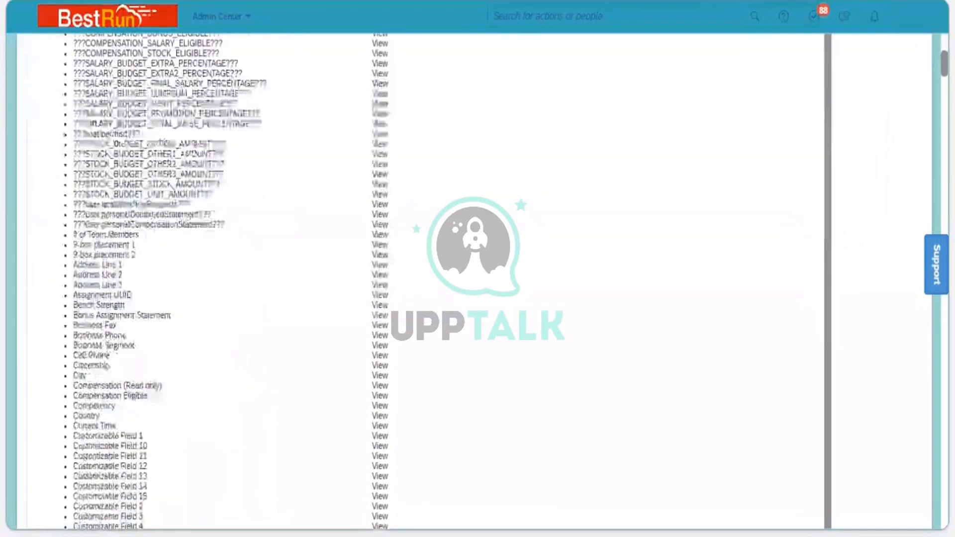
scroll(473, 283, down, 20)
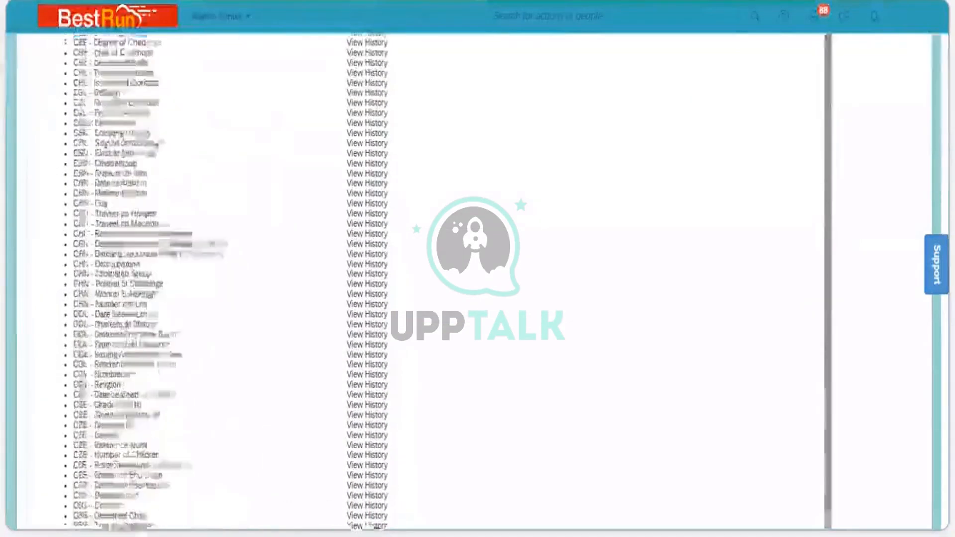
scroll(865, 383, down, 10)
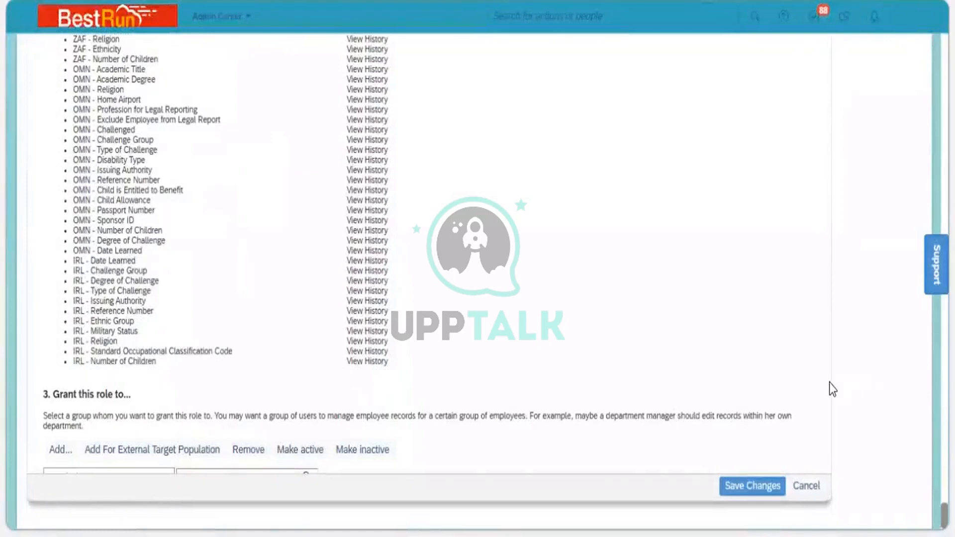
scroll(829, 388, down, 5)
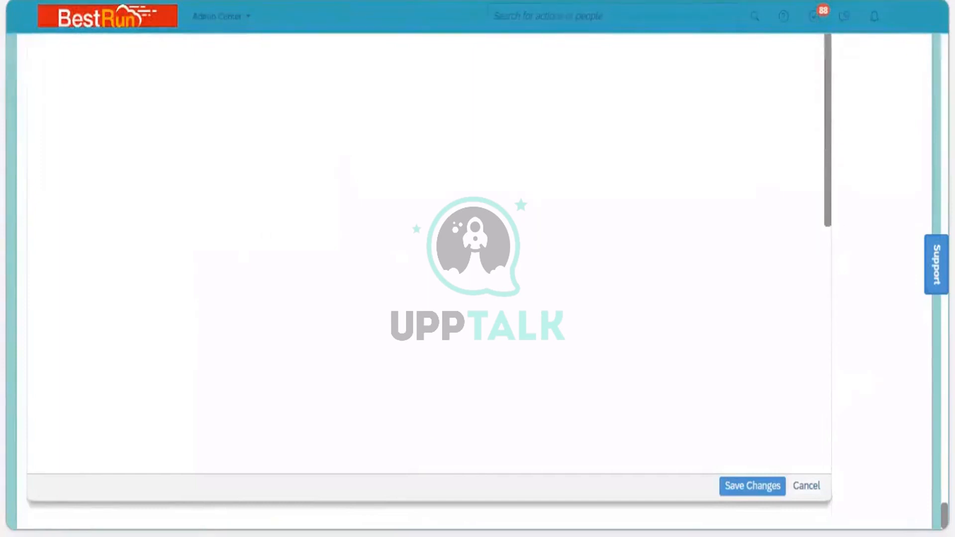
Step: Save the changes to the BestRunSGR_Leadership Role permission role
drag(944, 516, 944, 69)
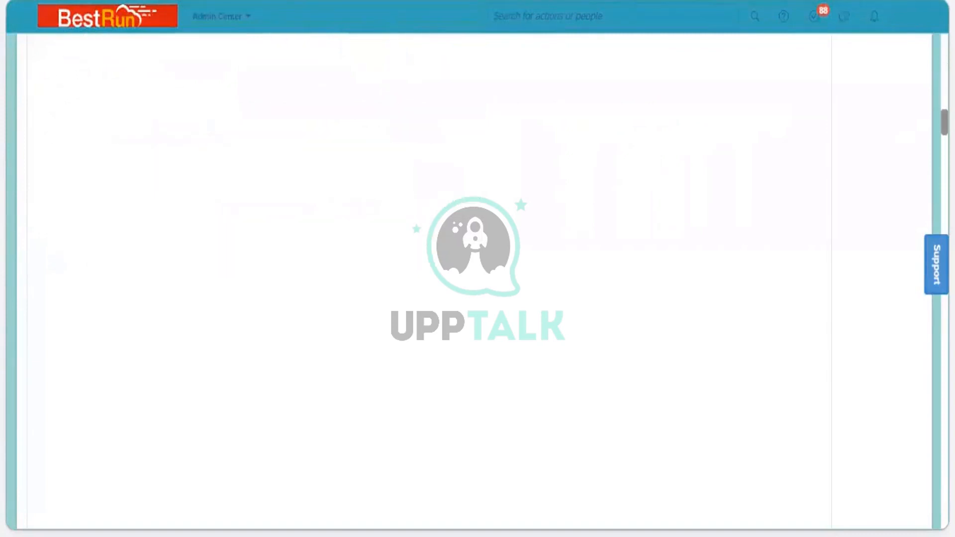
scroll(428, 279, down, 5)
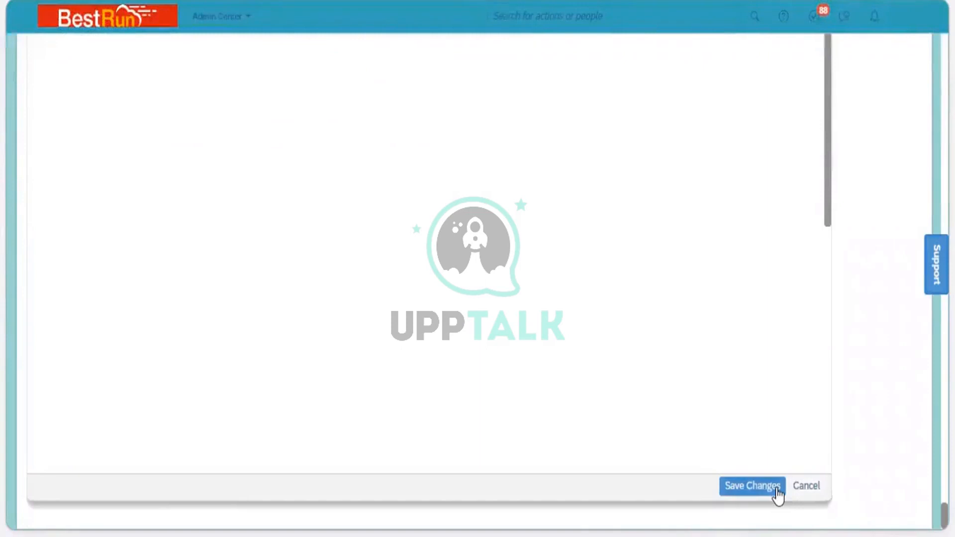
click(752, 485)
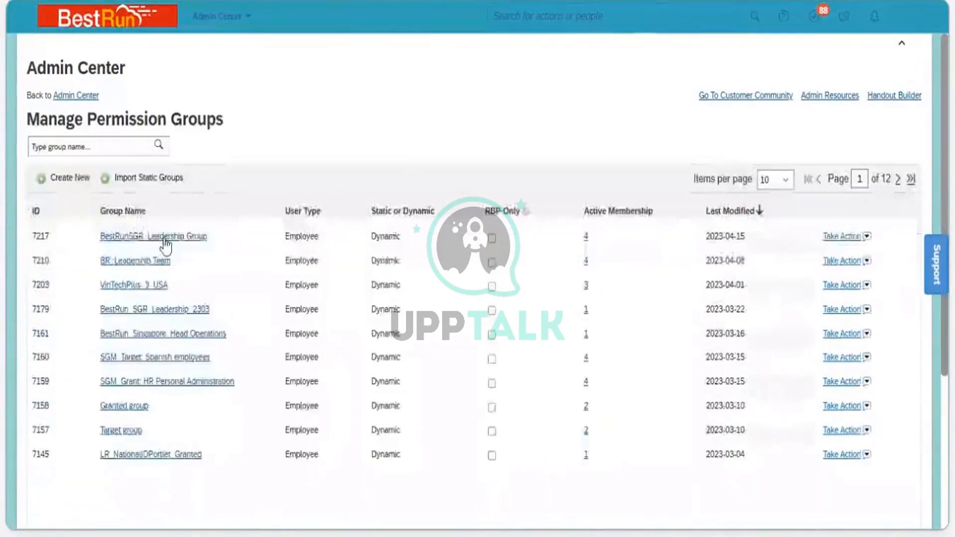
Step: Open BestRunSGR_Leadership Group in Manage Permission Groups and check its member definition and granted permission roles
click(164, 237)
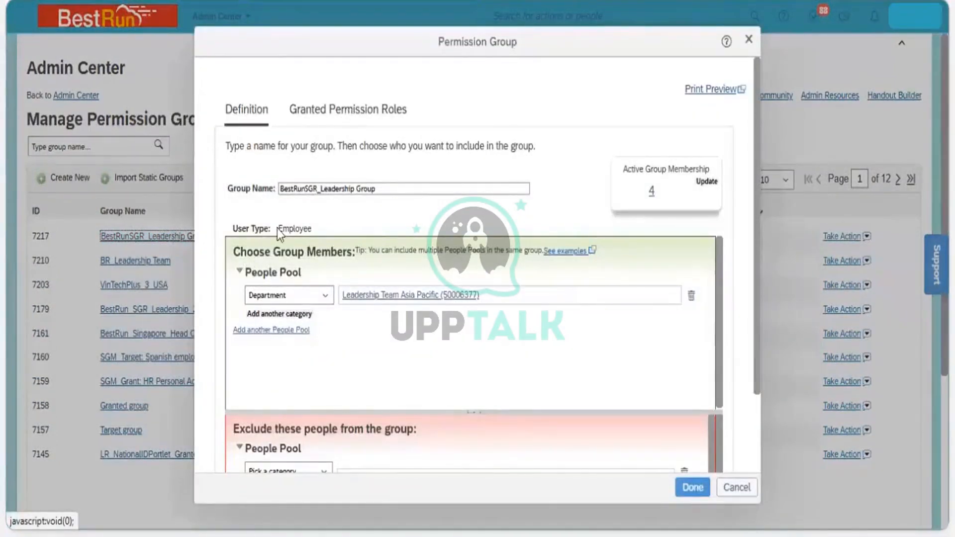
click(348, 110)
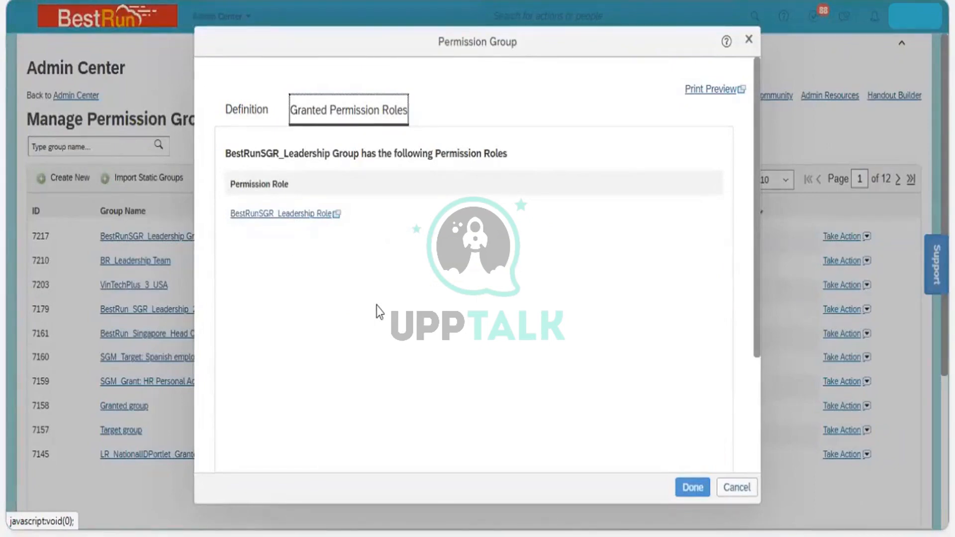
click(257, 111)
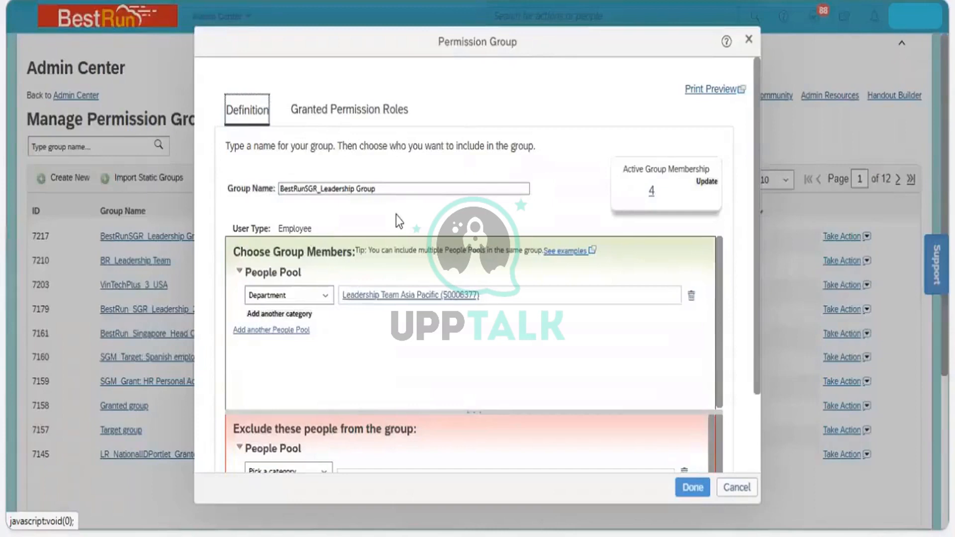
click(366, 119)
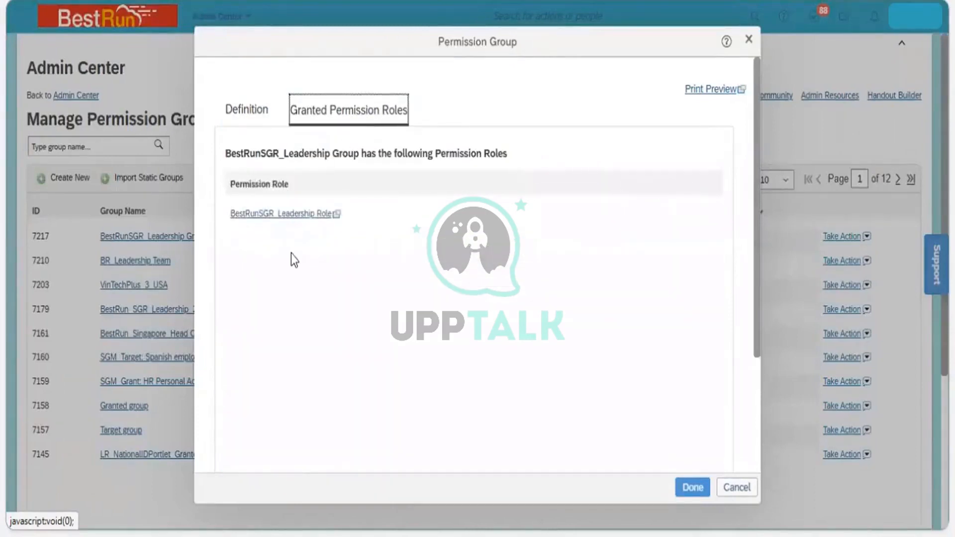